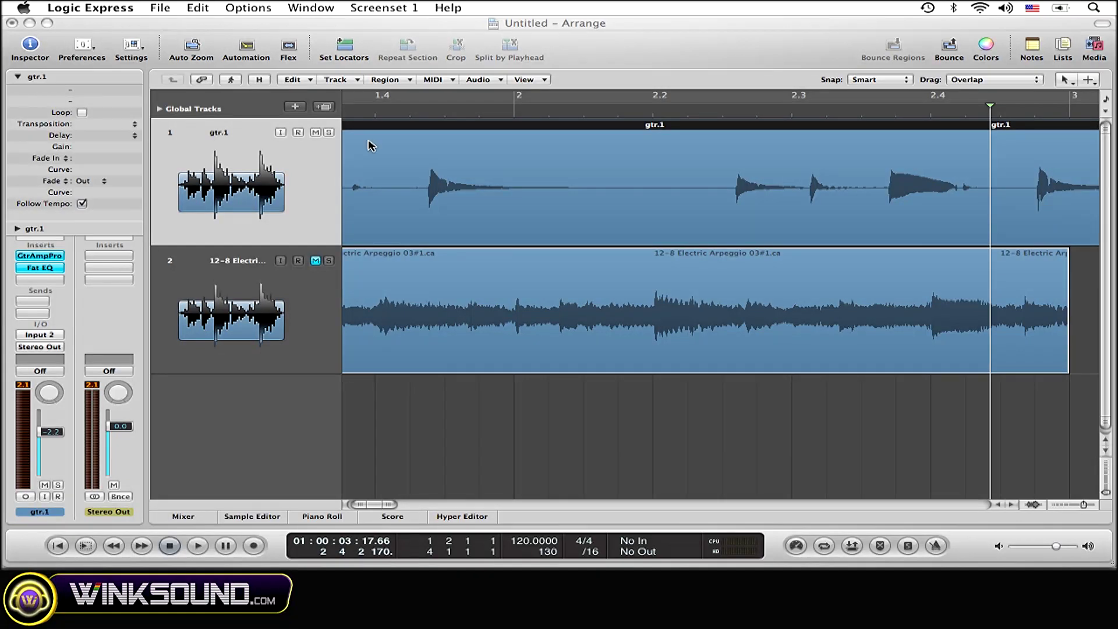
- Select the guitar region, enable Flex view, and switch gtr.1's flex mode to Tempophone
click(621, 53)
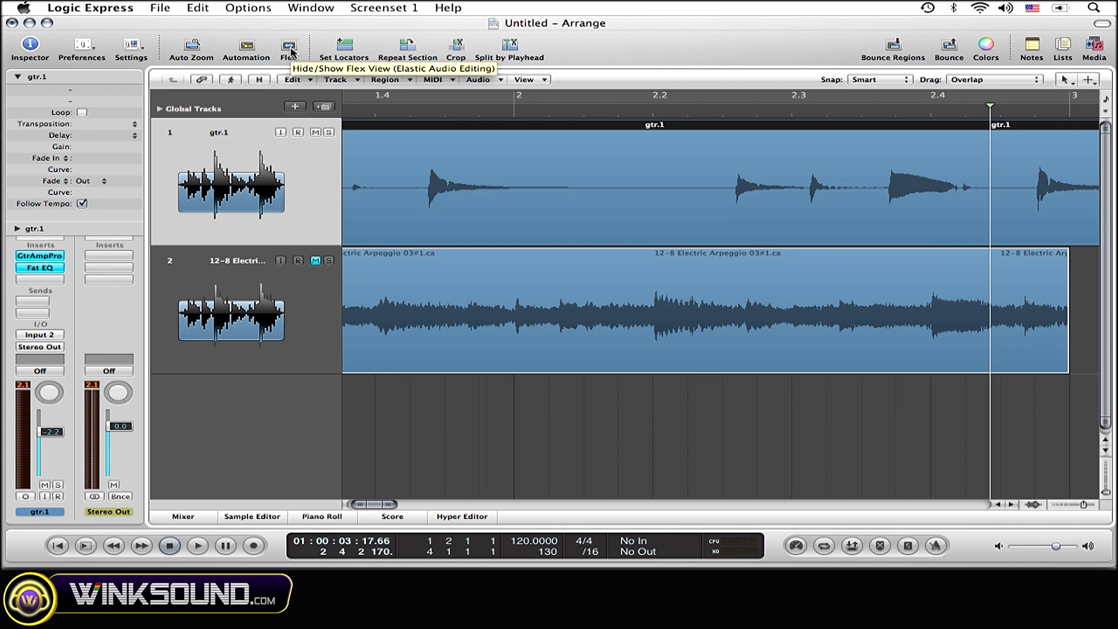
click(291, 52)
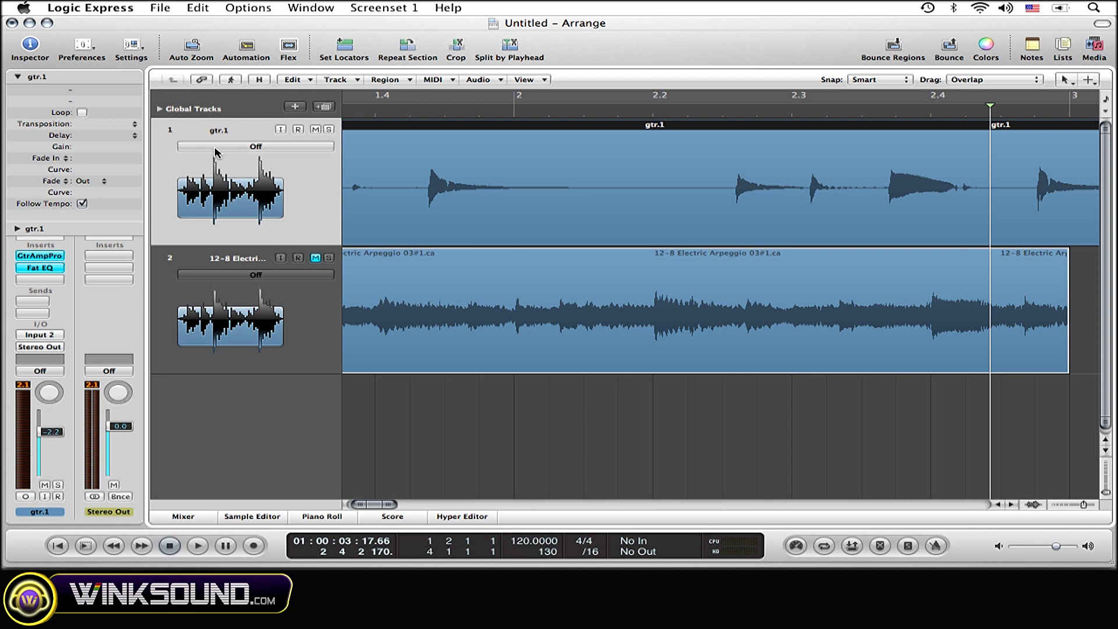
click(292, 149)
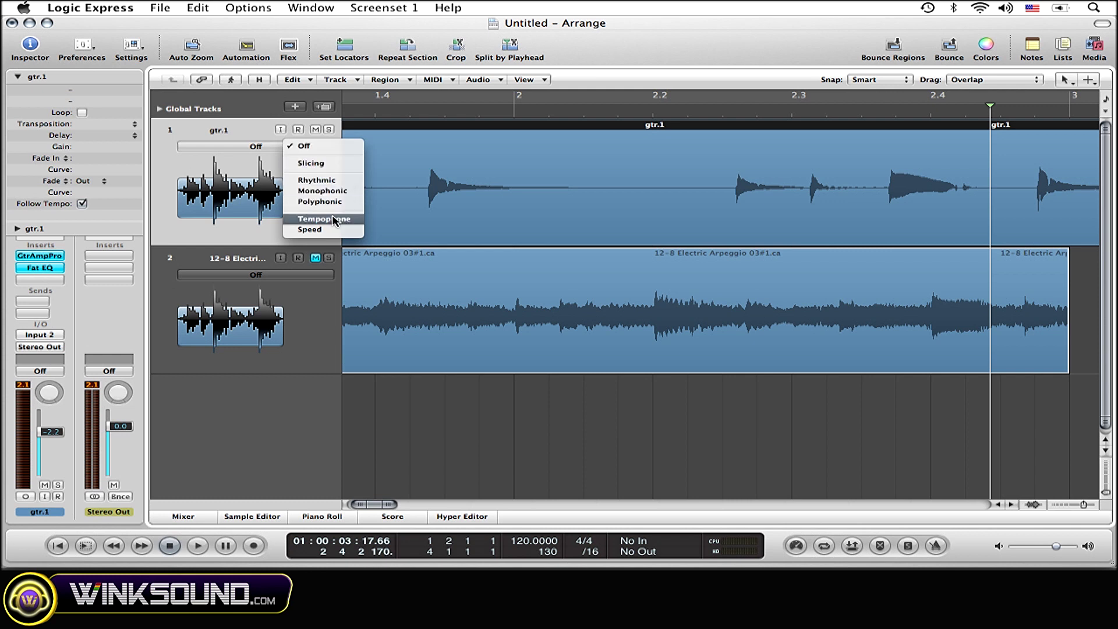
click(335, 222)
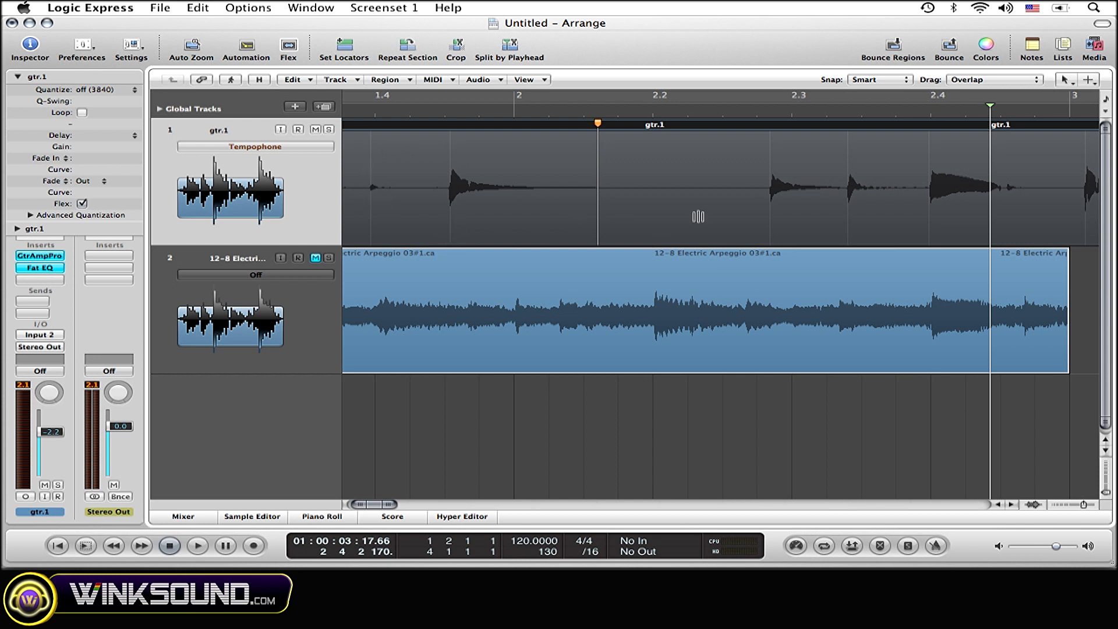
scroll(698, 216, left, 5)
scroll(698, 216, left, 2)
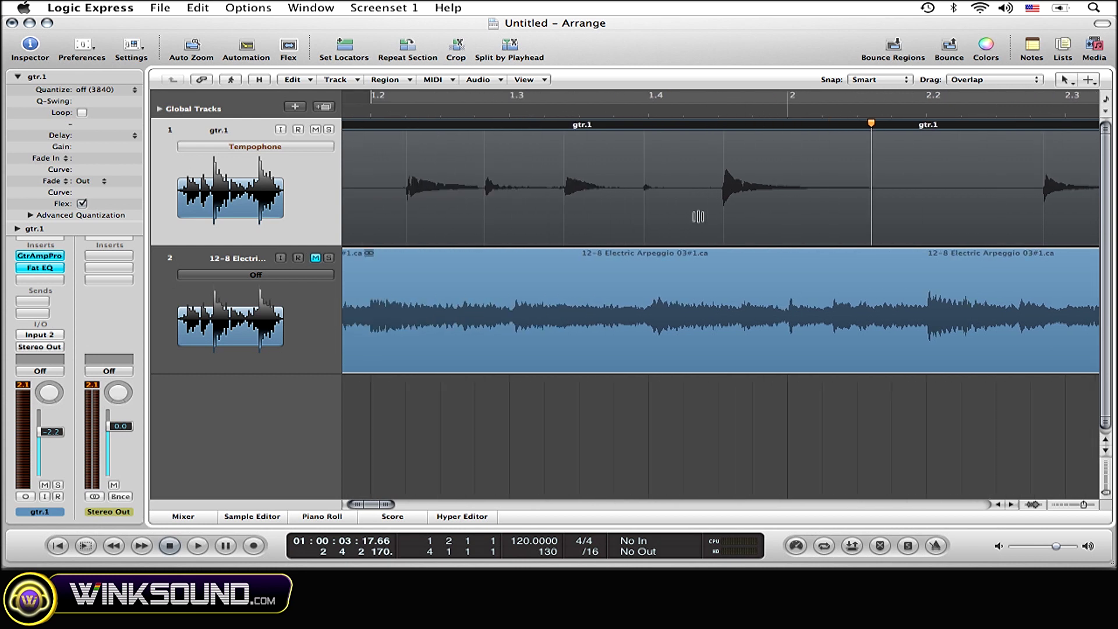
scroll(698, 216, right, 1)
scroll(698, 216, right, 1)
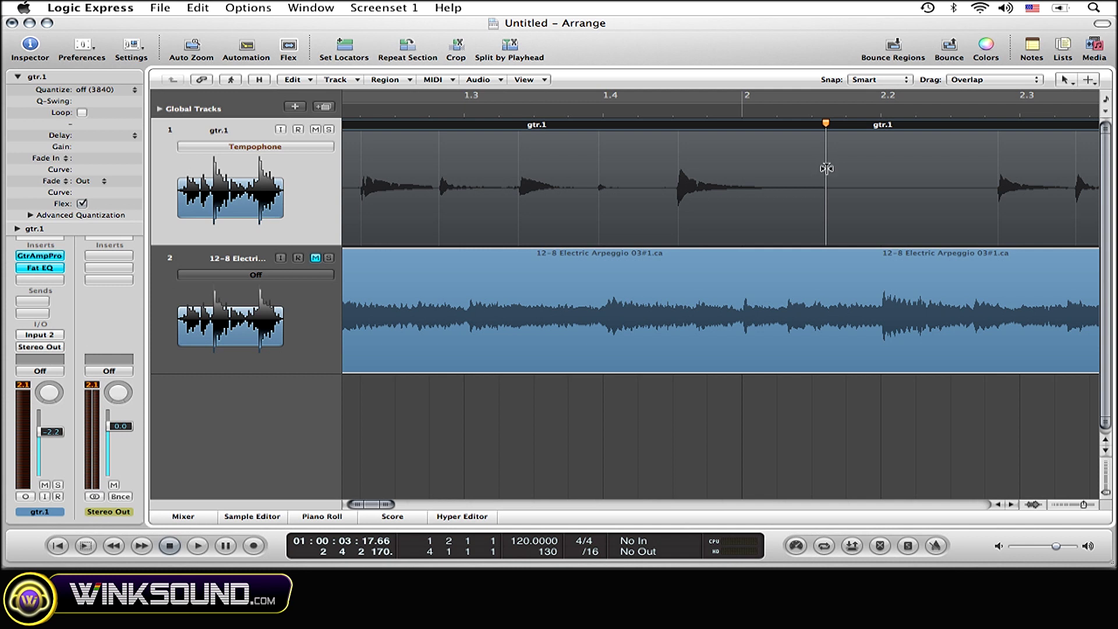
- Drag gtr.1's flex marker near bar 2.2 to the right, stretching the guitar audio
mouse_move(826, 168)
mouse_down()
mouse_move(923, 175)
mouse_move(775, 191)
mouse_up()
- Add two flex markers beside the bar 2.2 marker and more around the first notes near bar 1.2
click(835, 164)
click(841, 162)
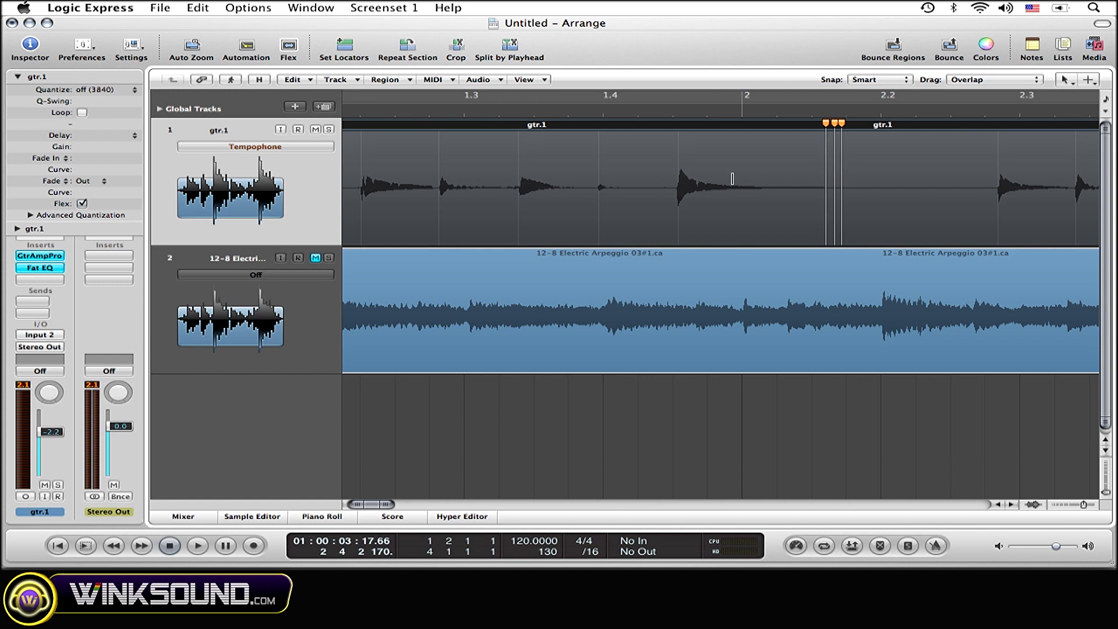
scroll(634, 196, left, 3)
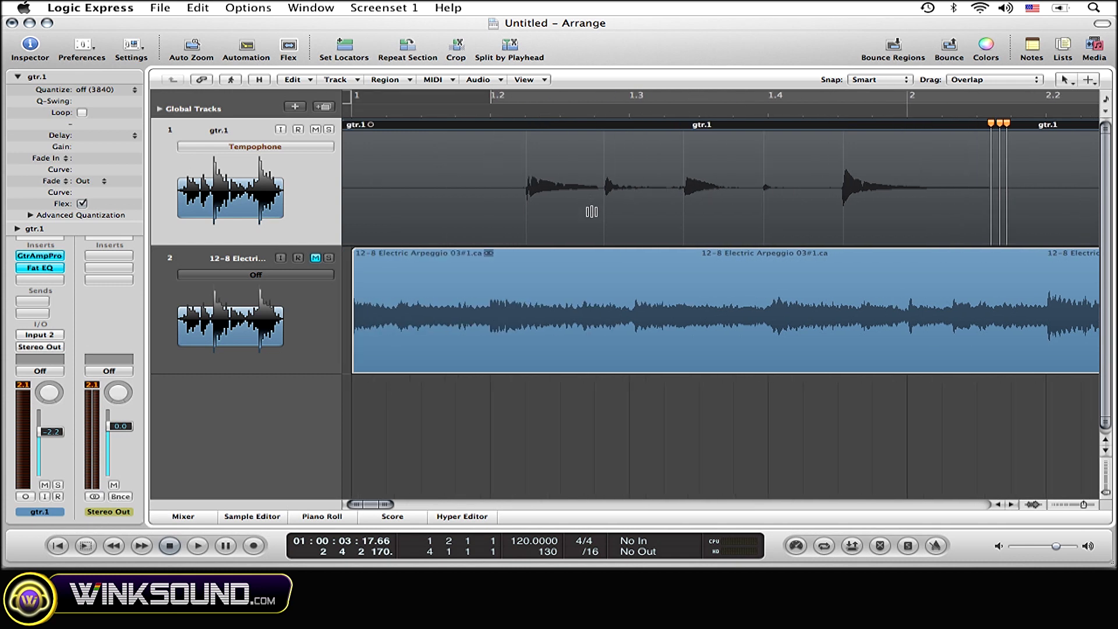
click(591, 211)
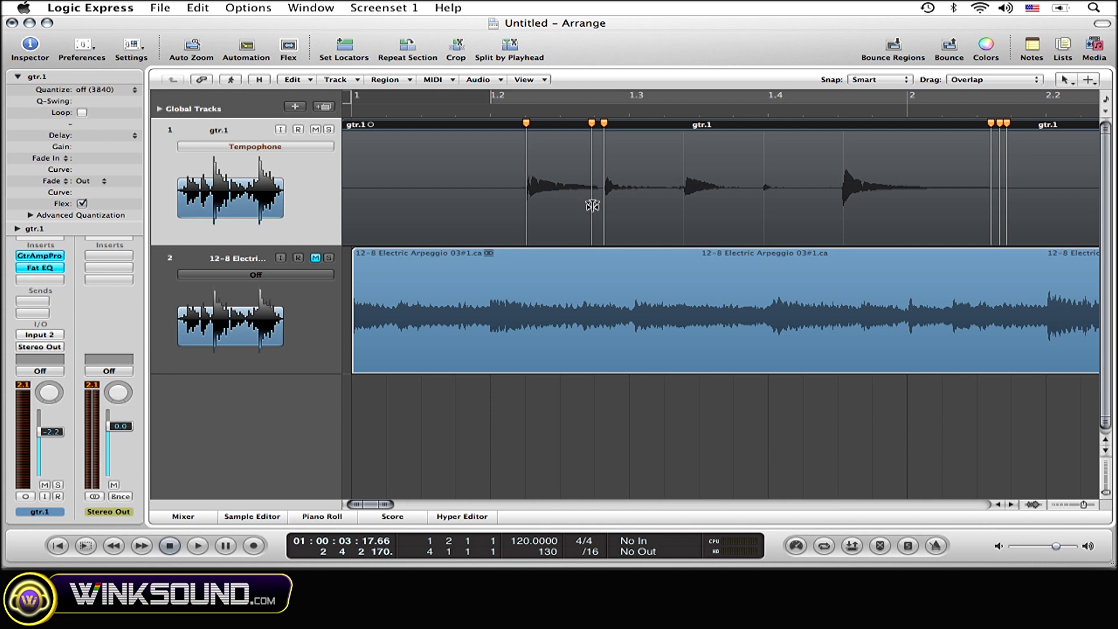
- Drag the first note's flex marker right toward bar 1.3 and play back from bar 1.2
drag(593, 206, 630, 207)
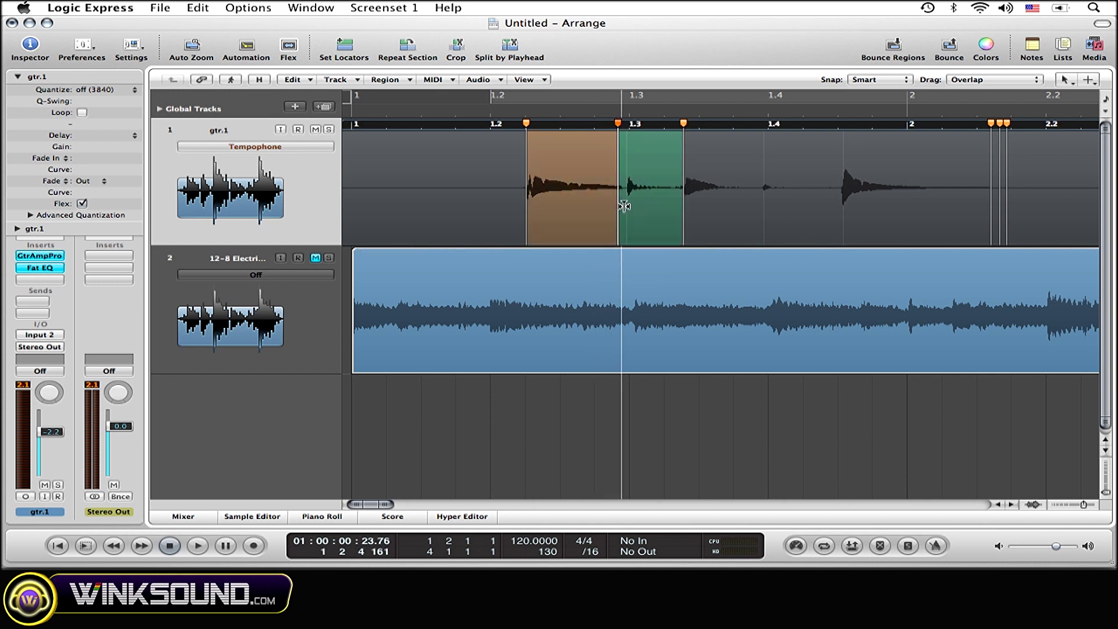
drag(630, 207, 647, 207)
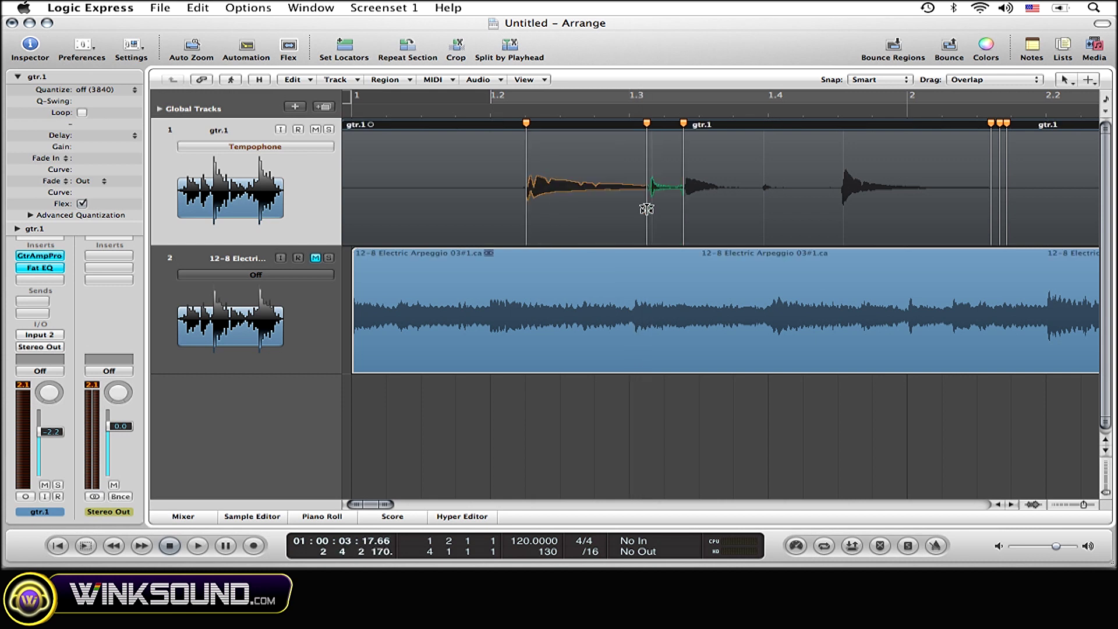
click(505, 114)
key(space)
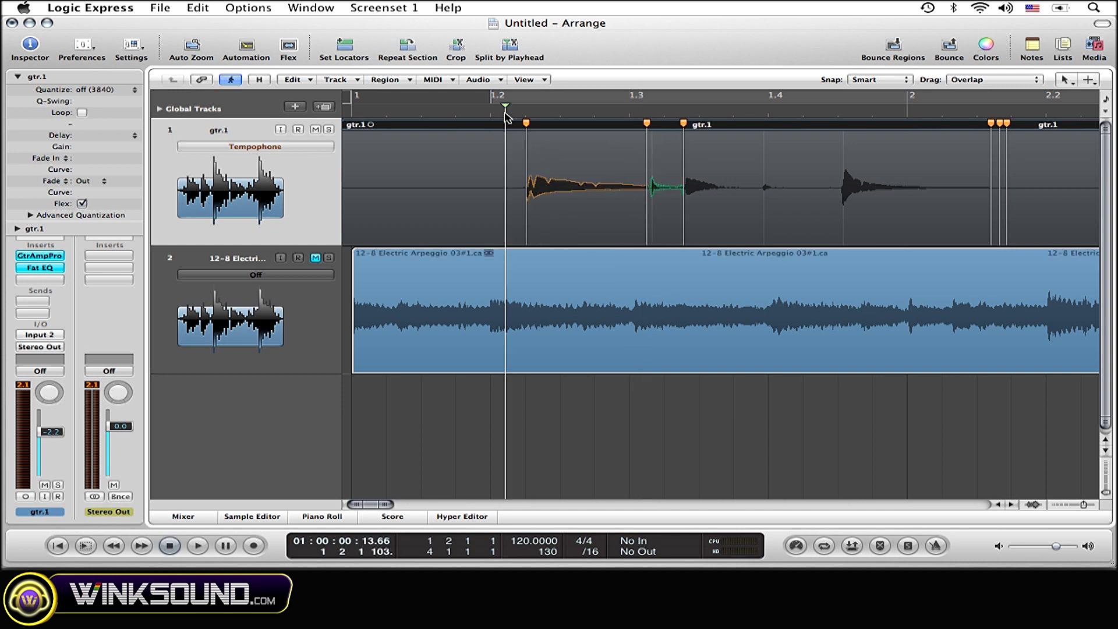
key(space)
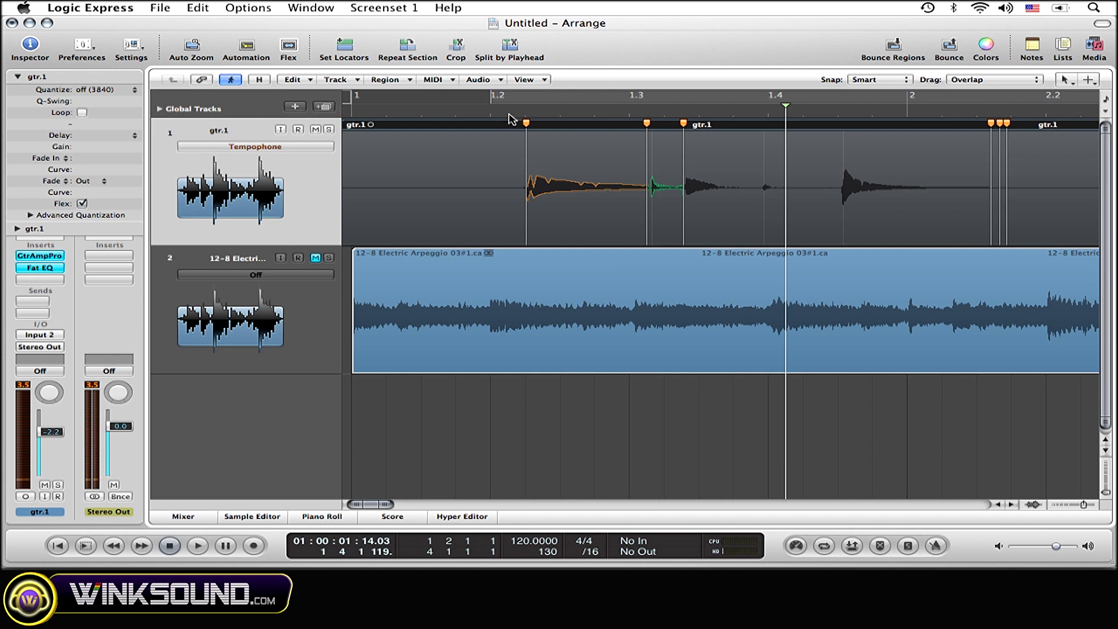
- Undo the flex marker moves and return the playhead near bar 1.2
key(super+z)
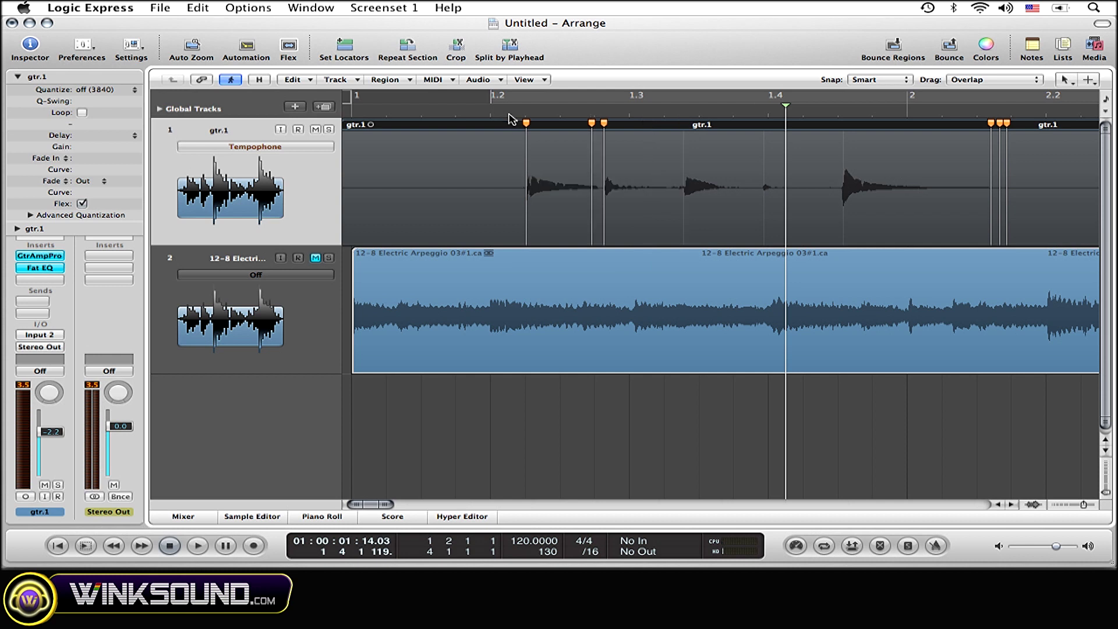
click(511, 117)
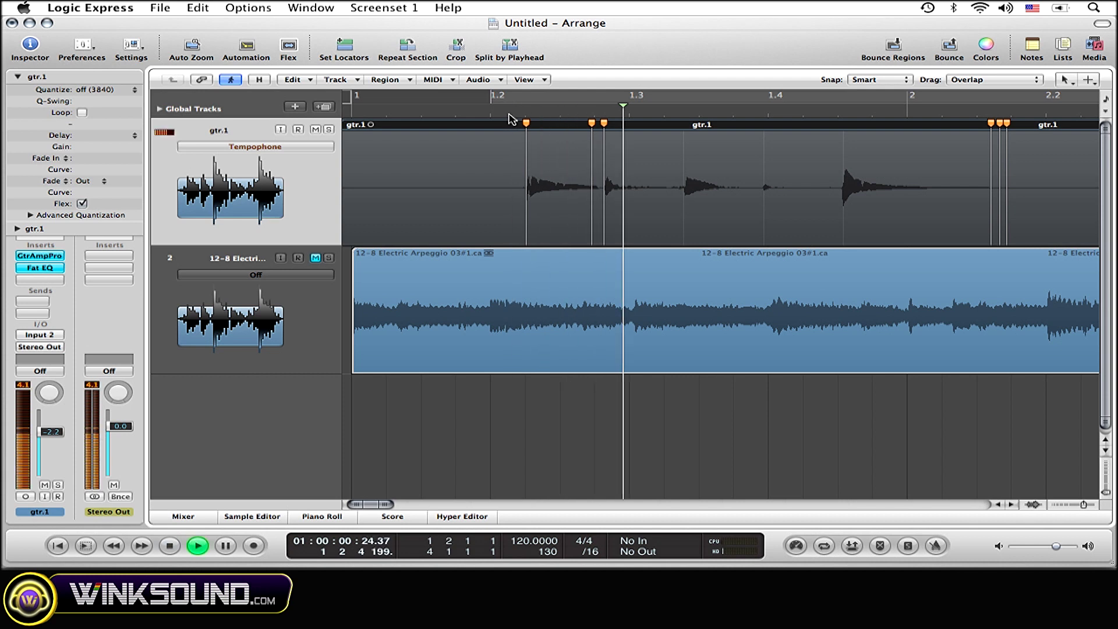
key(space)
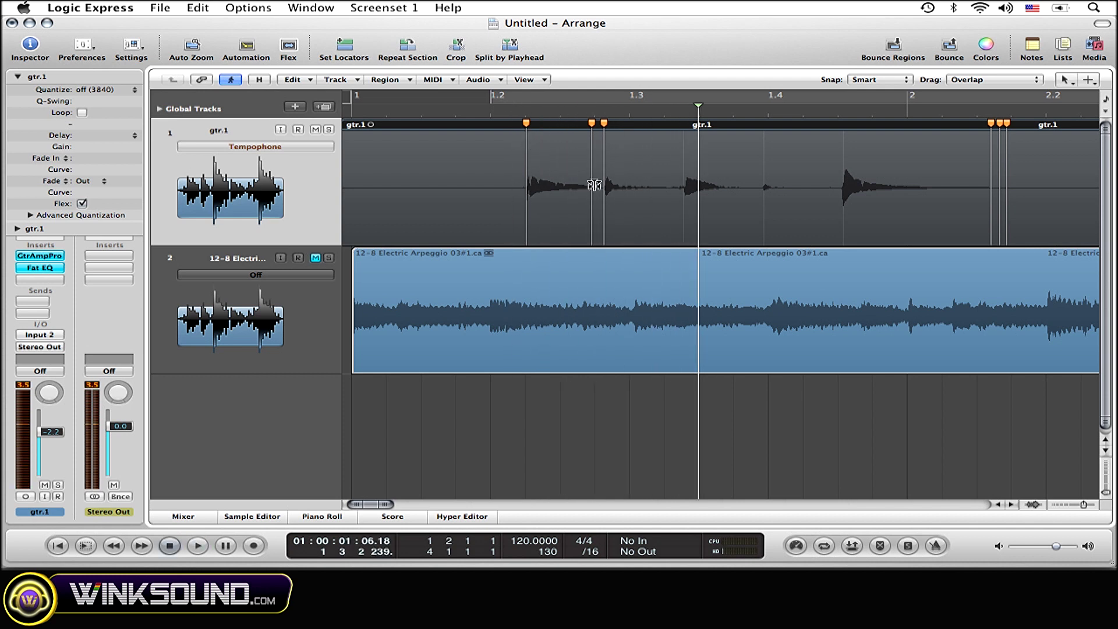
- Re-stretch the first note toward bar 1.3, play the passage, then pull the marker back earlier
drag(592, 185, 694, 193)
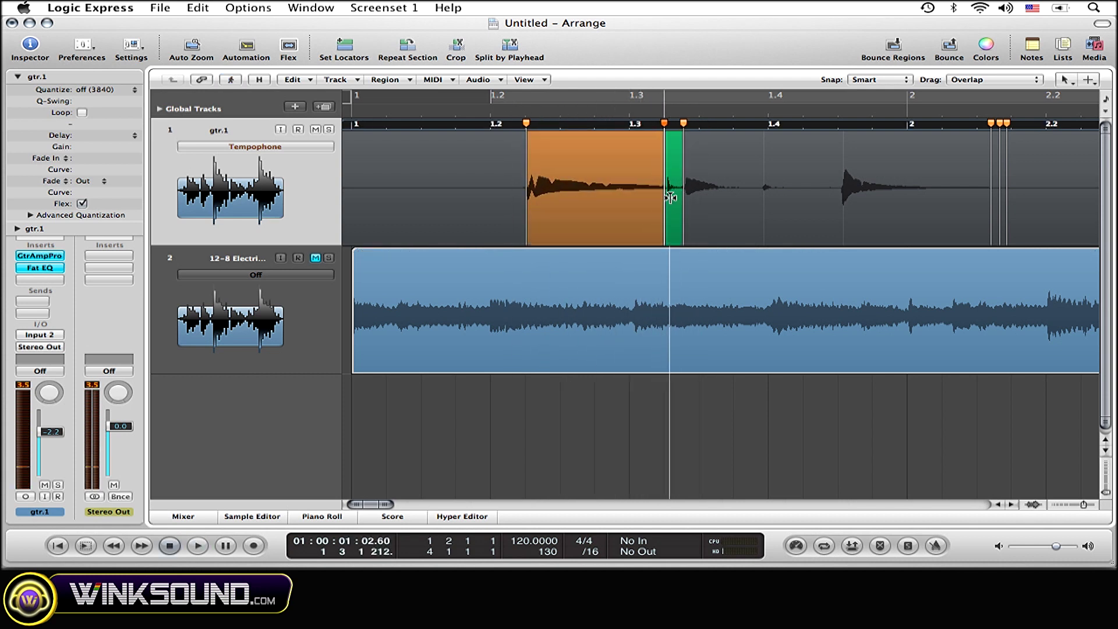
click(490, 115)
key(space)
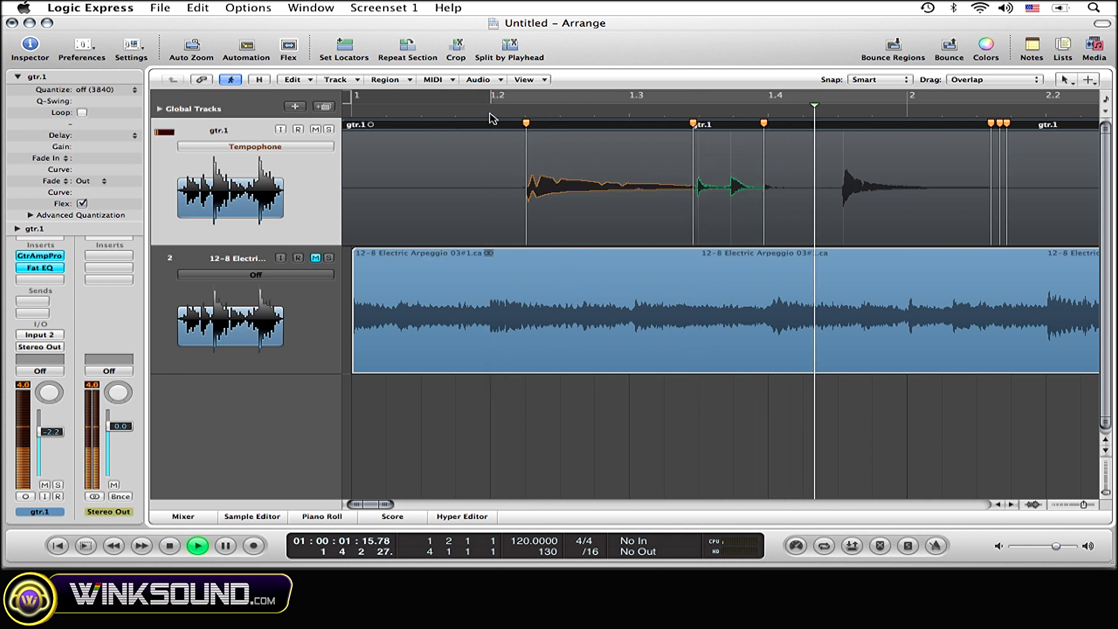
key(space)
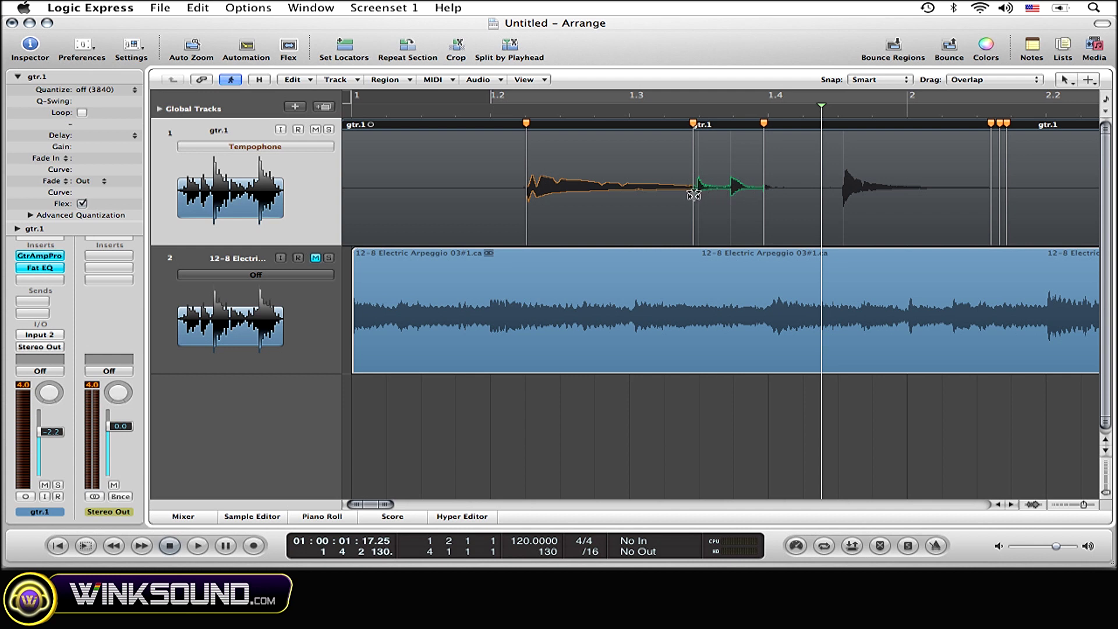
drag(693, 195, 627, 196)
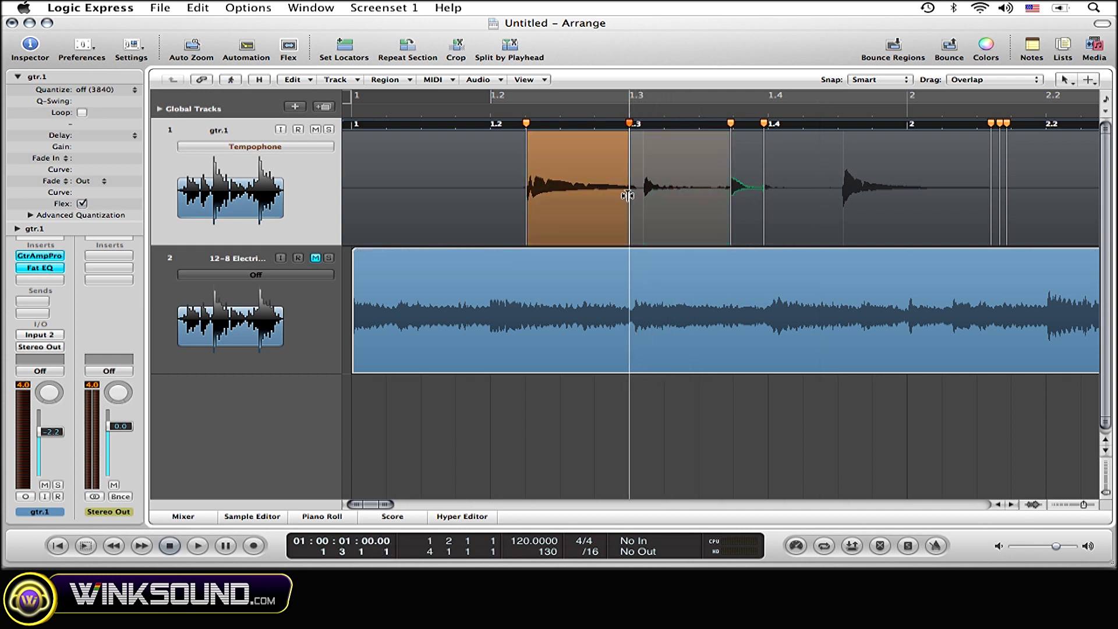
- Drag gtr.1's flex marker left from near bar 1.4 to just after bar 1.2
drag(628, 196, 569, 196)
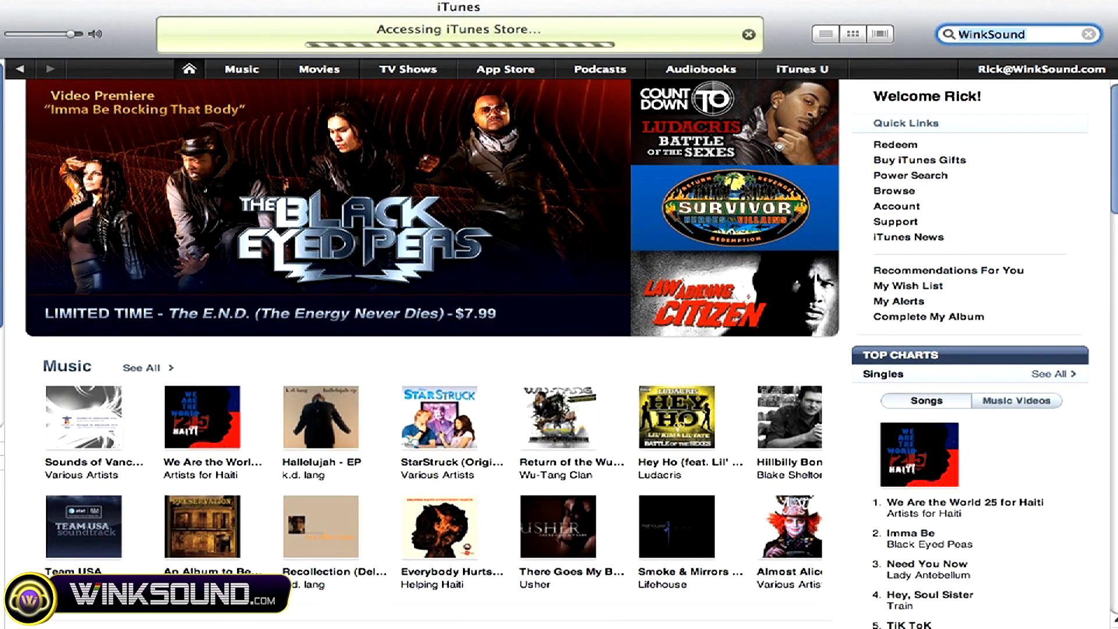
scroll(560, 350, down, 2)
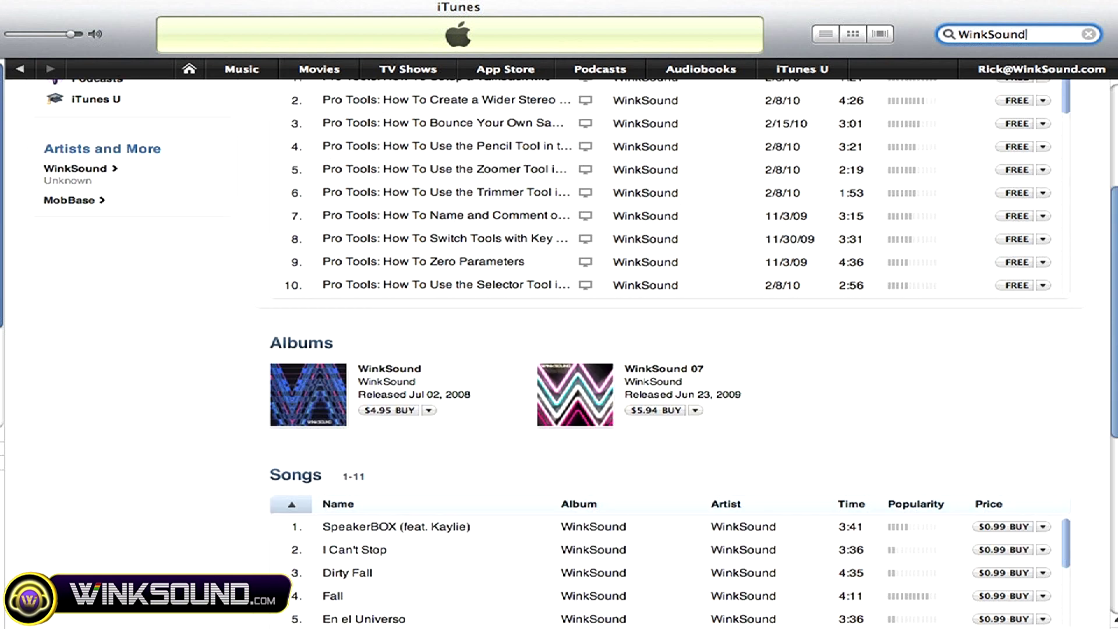
scroll(559, 350, down, 3)
scroll(559, 350, down, 3)
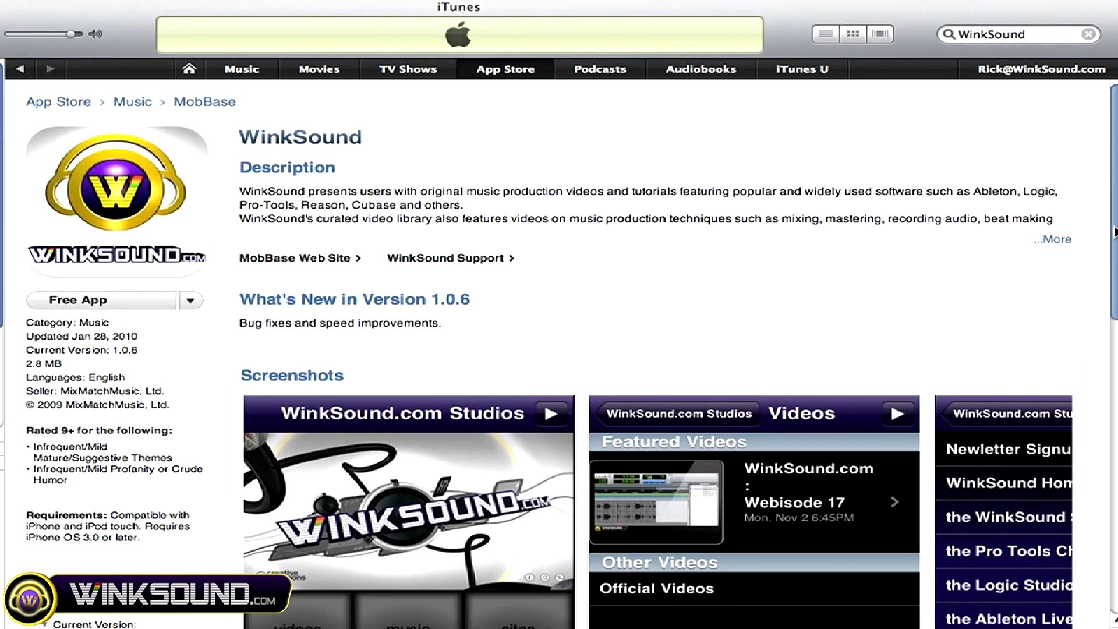
scroll(560, 349, down, 1)
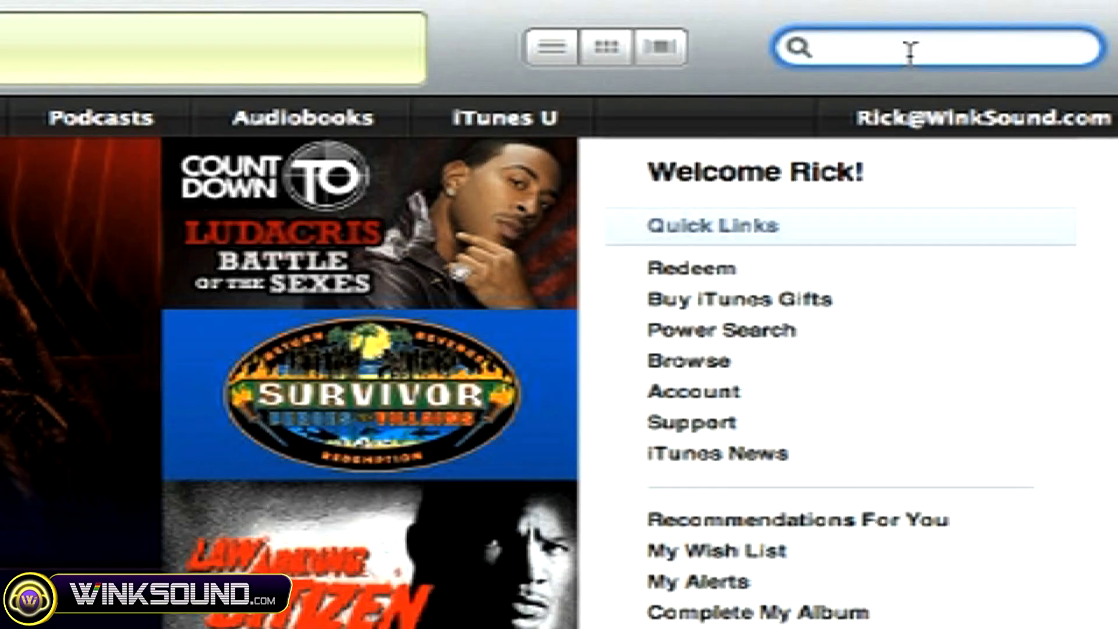
text(WinkSound)
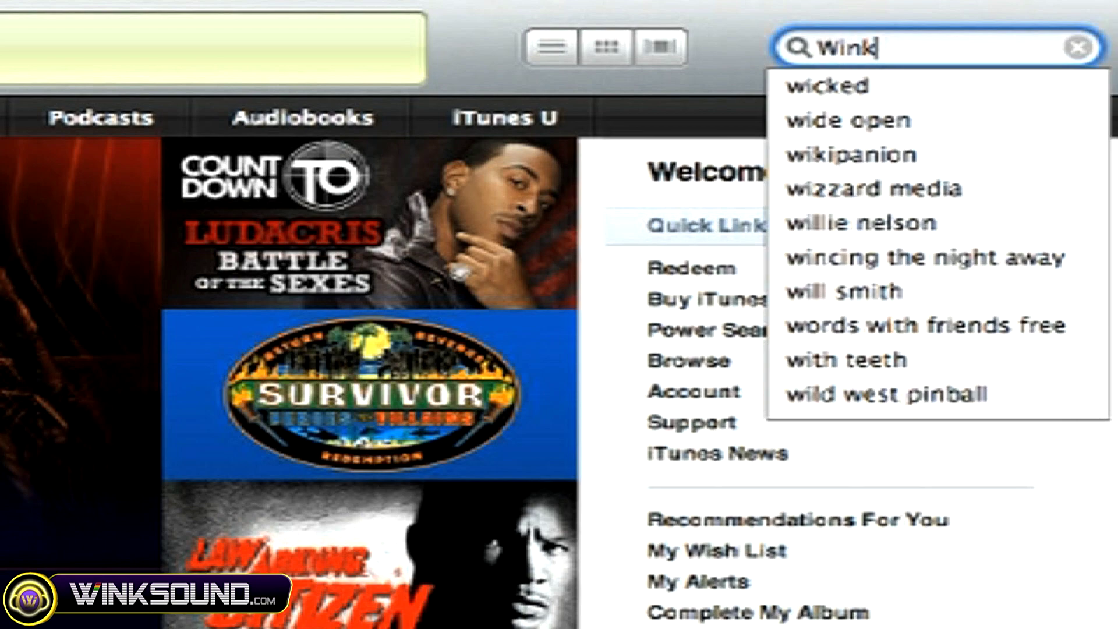